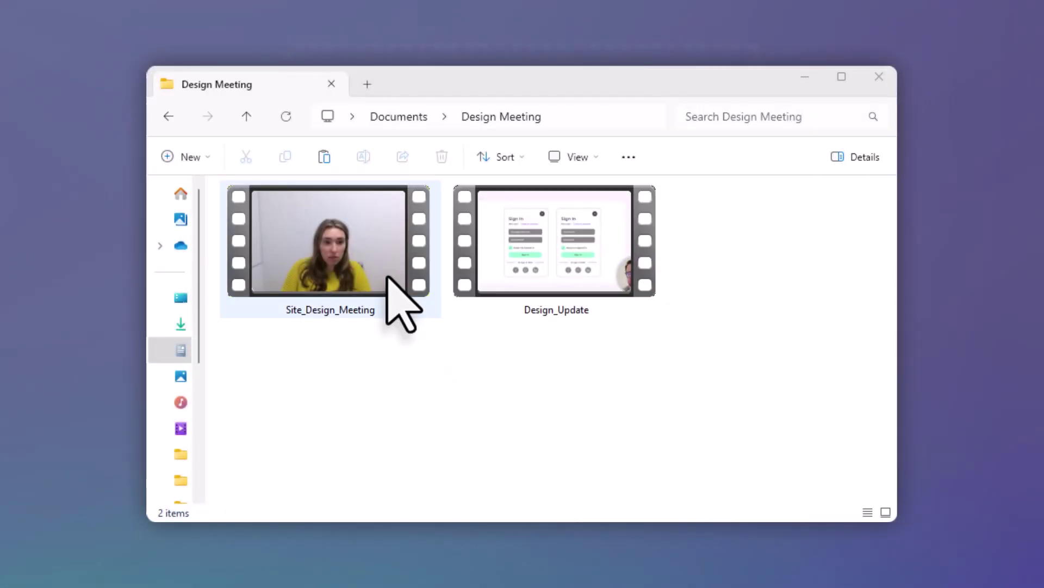
# Open the Site_Design_Meeting video from the Design Meeting folder in Audiate.
pyautogui.click(386, 275)
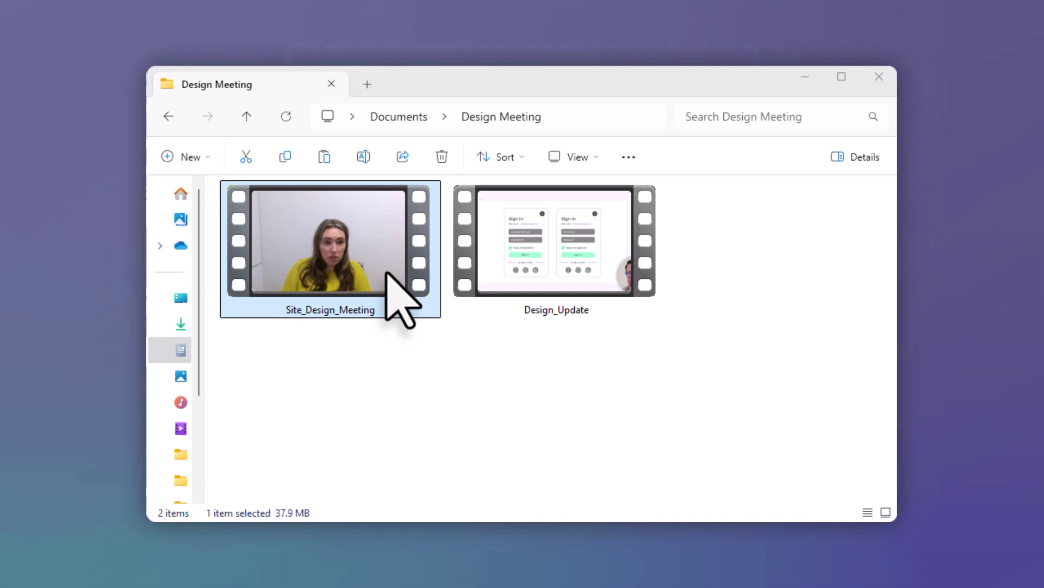
pyautogui.doubleClick(387, 274)
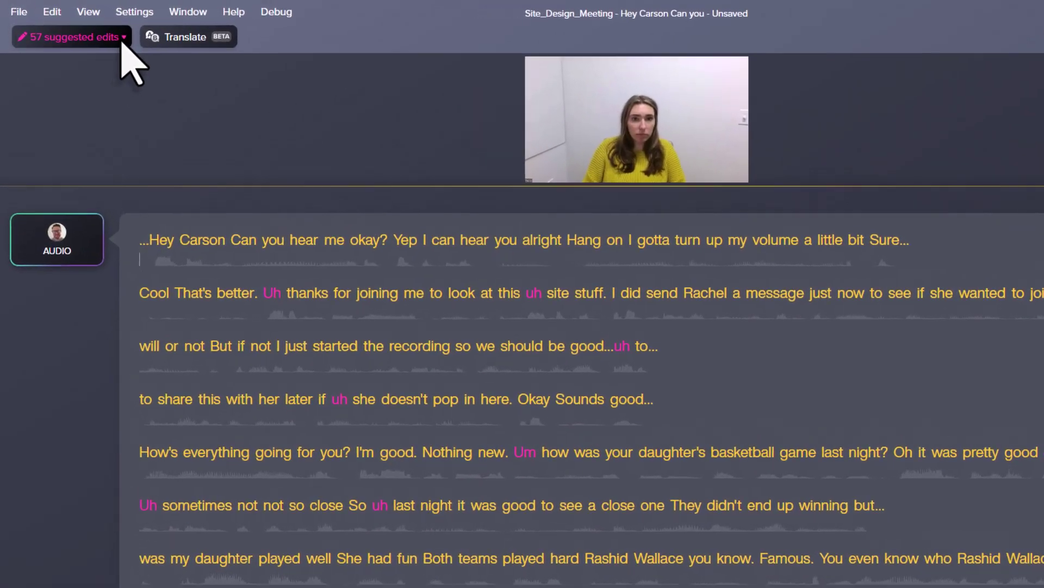
# Delete all 57 hesitations via the suggested edits list.
pyautogui.click(94, 31)
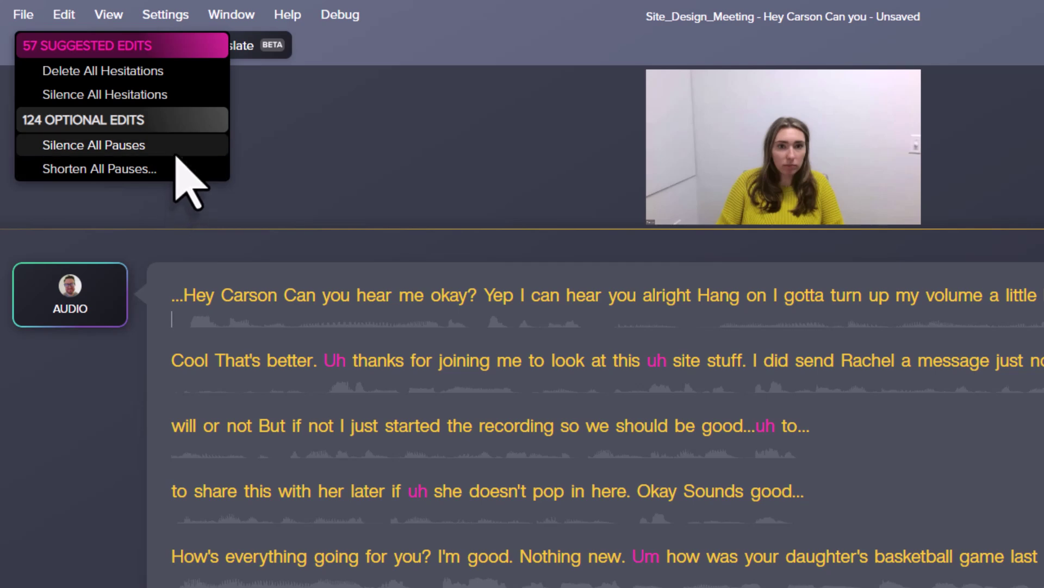
pyautogui.click(180, 74)
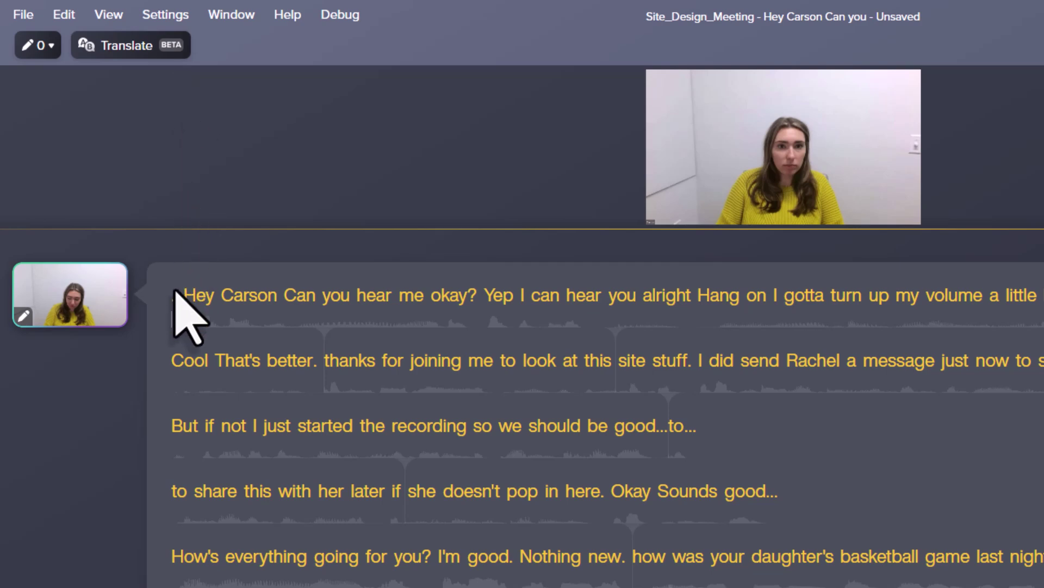
# Delete the opening transcript lines from 'Hey Carson' through 'Cool That's better'.
pyautogui.moveTo(173, 294); pyautogui.dragTo(316, 363)
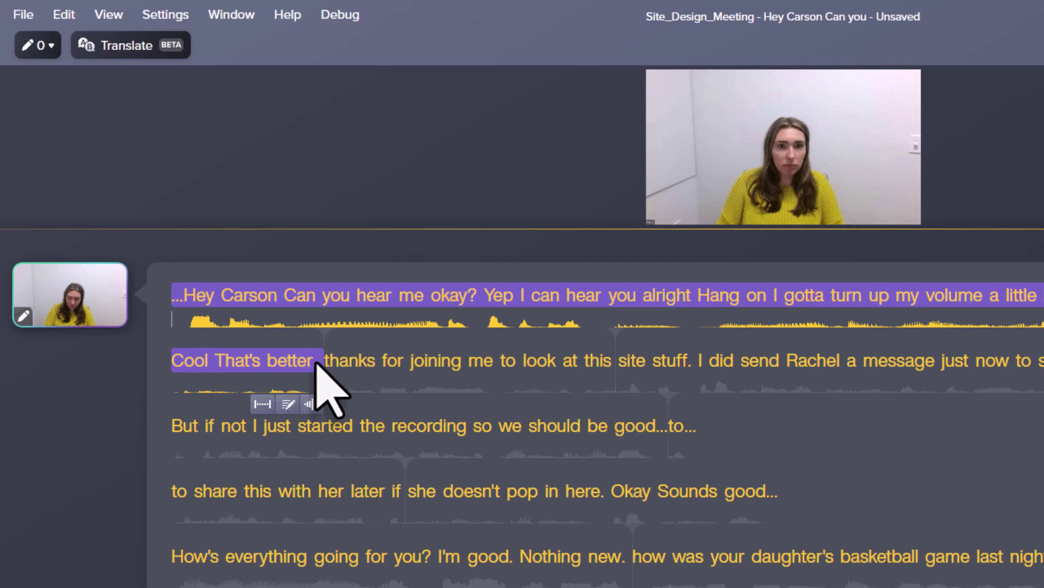
pyautogui.press('Delete')
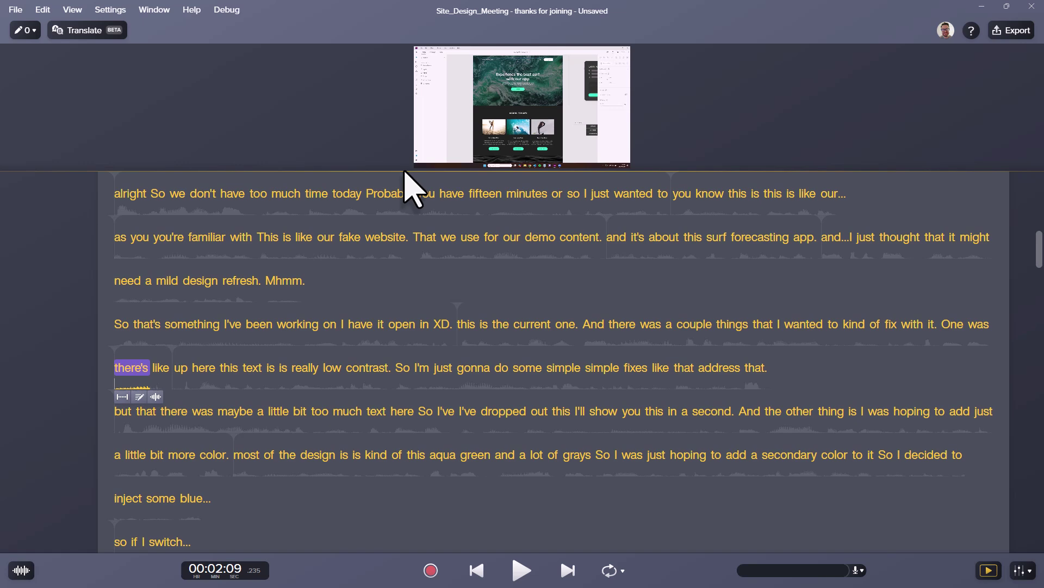
# Enlarge the video preview above the transcript and toggle it off and back on.
pyautogui.moveTo(405, 170)
pyautogui.mouseDown()
pyautogui.moveTo(426, 271)
pyautogui.moveTo(426, 173)
pyautogui.mouseUp()
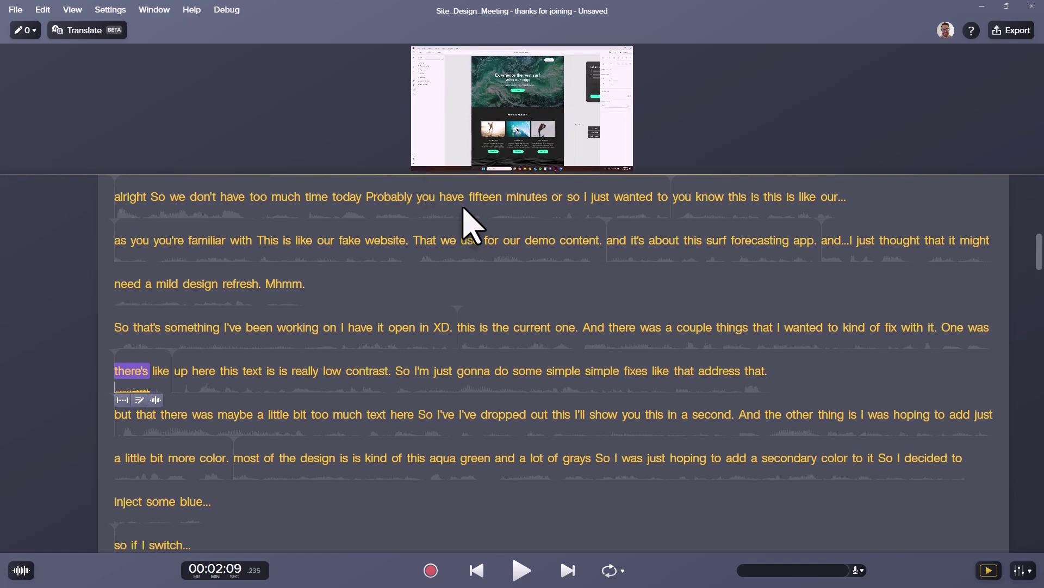
pyautogui.click(997, 567)
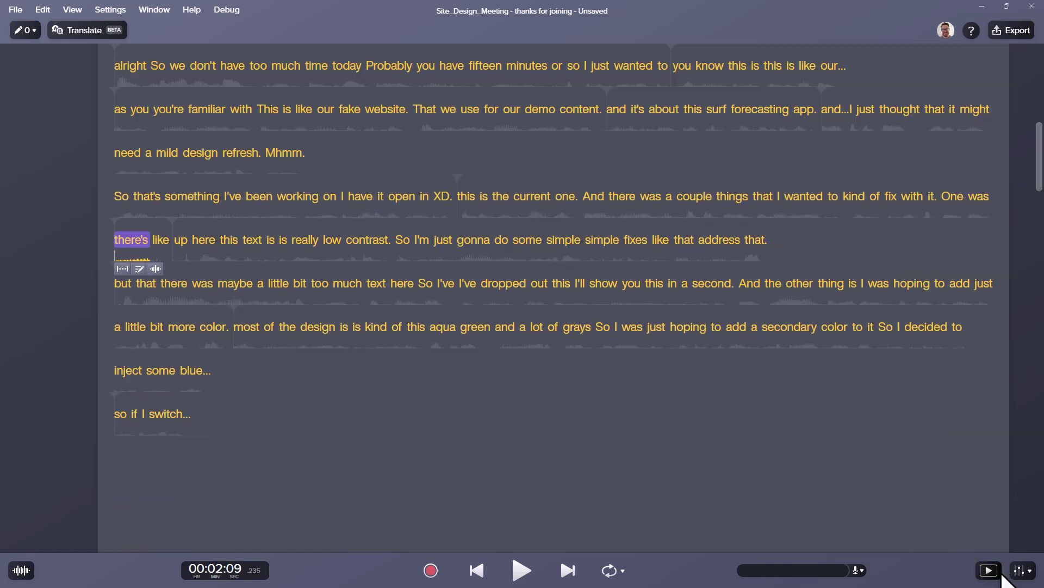
pyautogui.click(1000, 571)
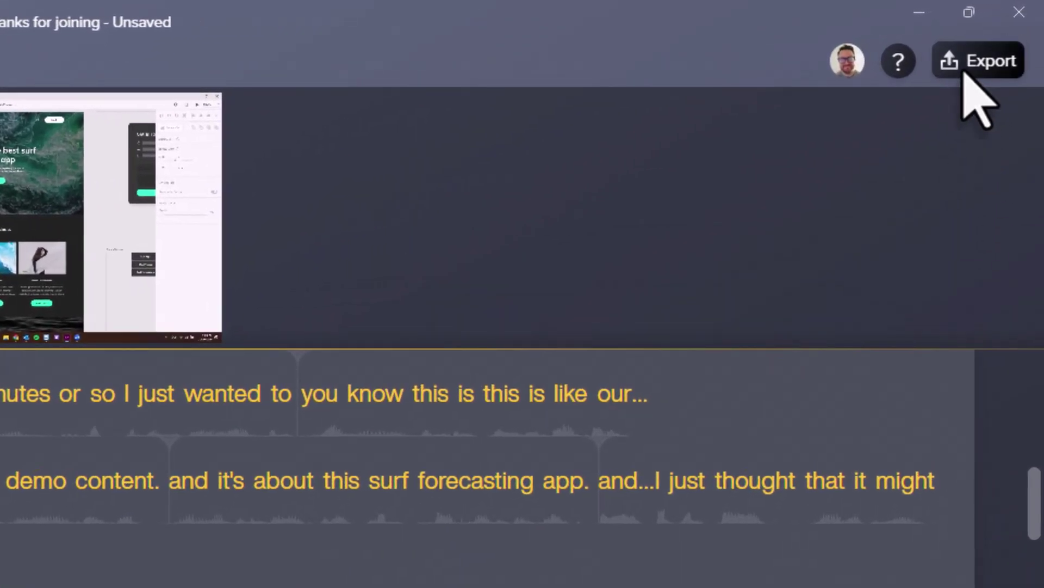
# Export the edited project to a file from the Export menu.
pyautogui.click(974, 72)
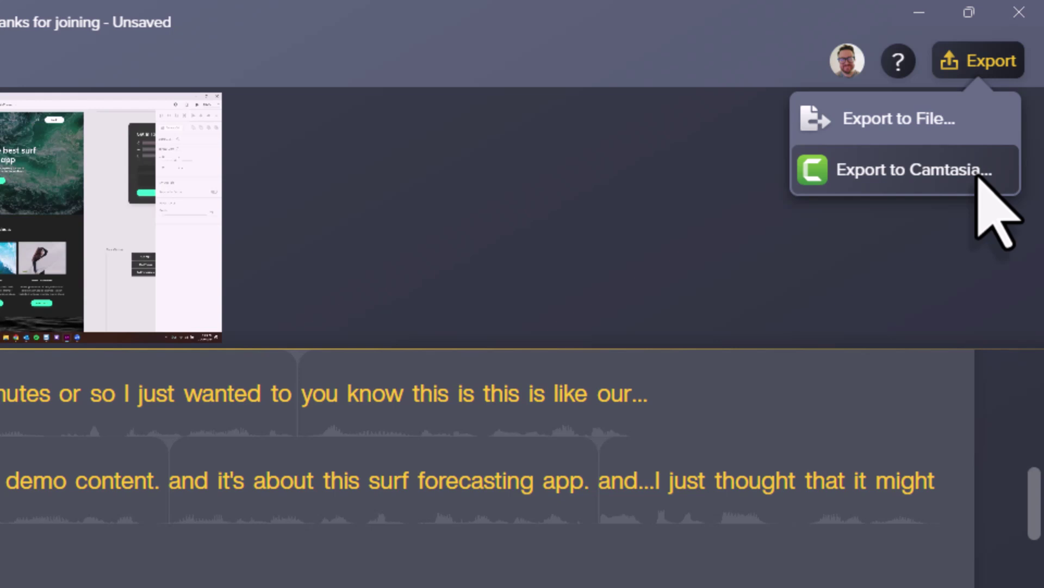
pyautogui.click(987, 133)
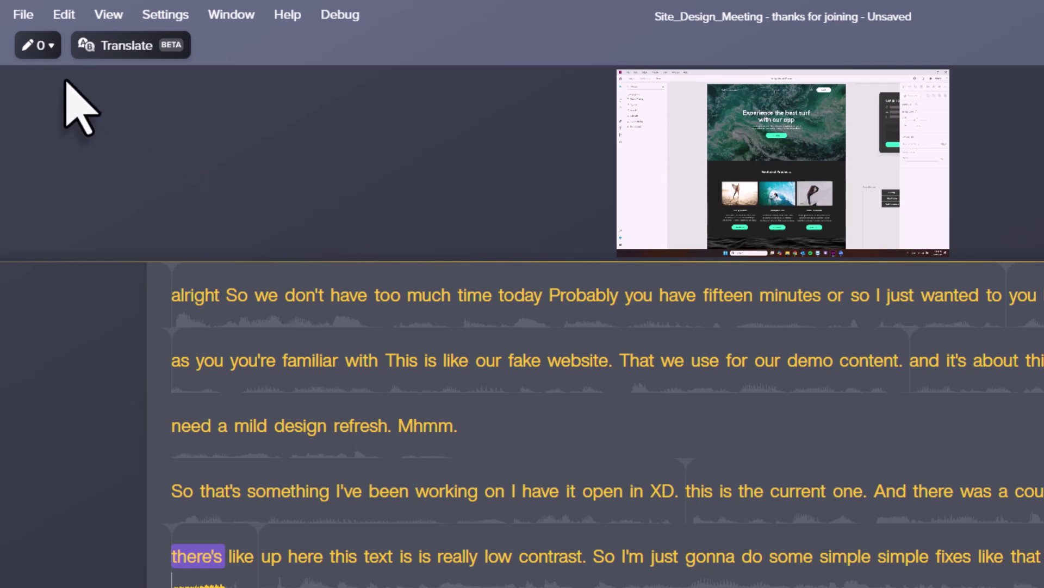
# Start importing a media file from the File menu's Import option.
pyautogui.click(23, 16)
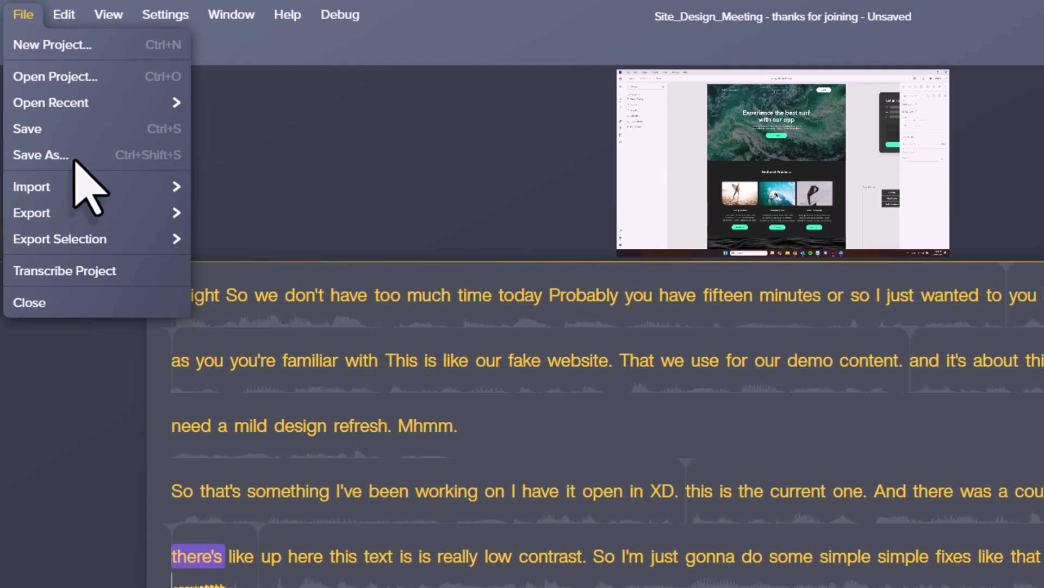
pyautogui.moveTo(122, 249)
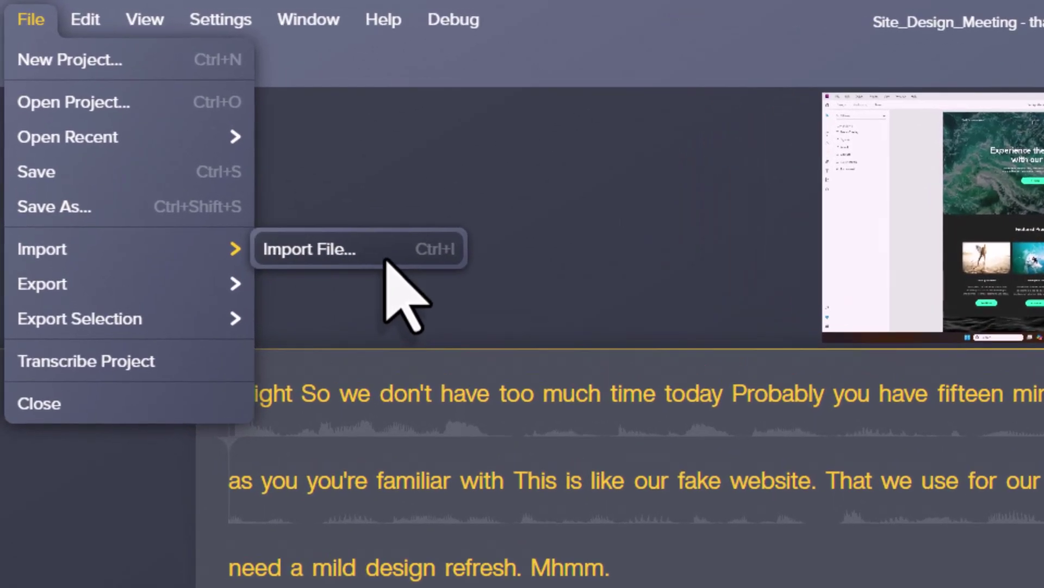
pyautogui.click(386, 260)
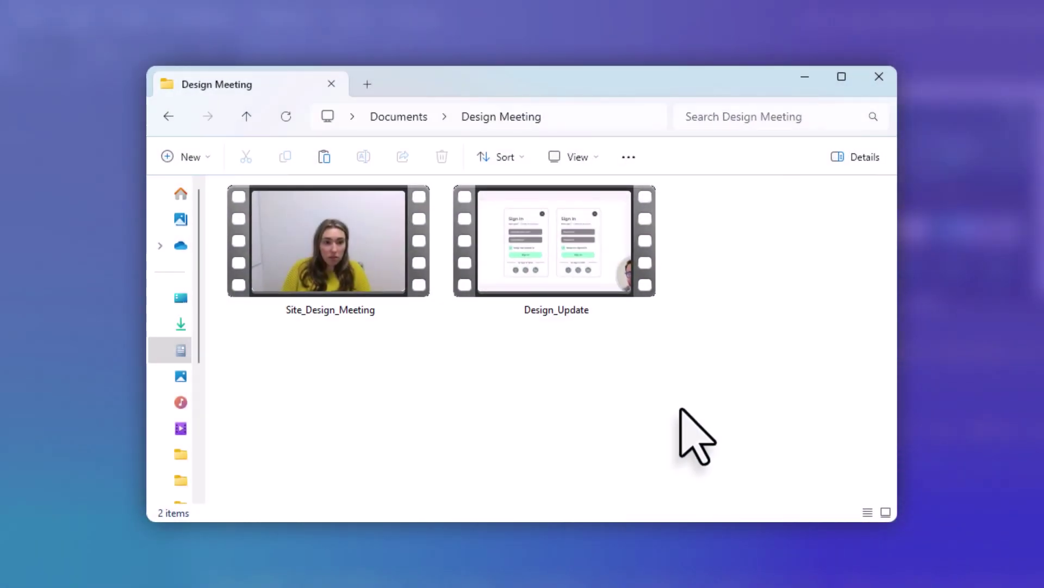
# Import the Design_Update video from the Design Meeting folder.
pyautogui.doubleClick(602, 276)
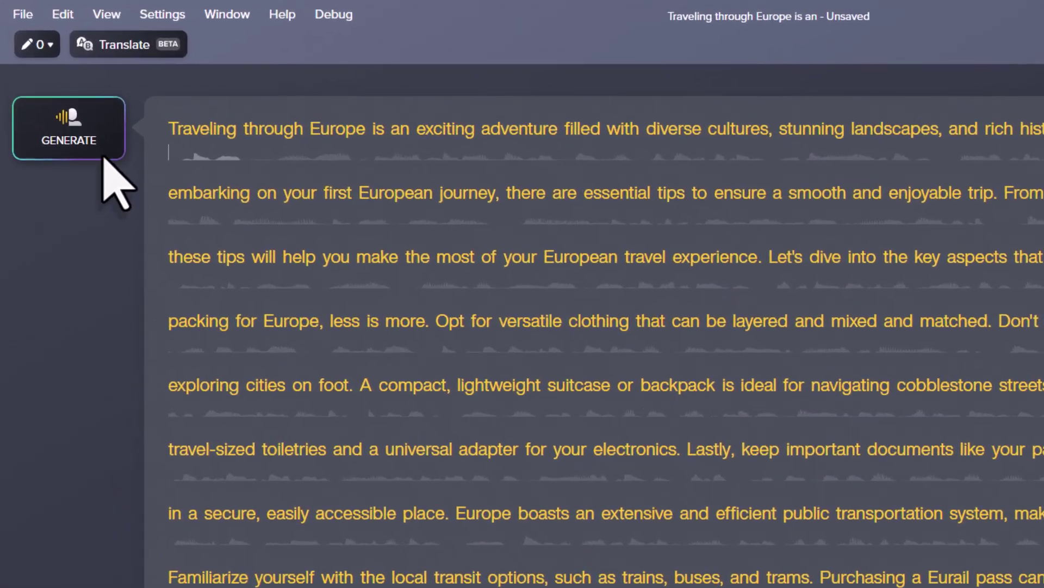
# Open Generate Avatar for the Europe travel script to browse narrating actors.
pyautogui.click(117, 172)
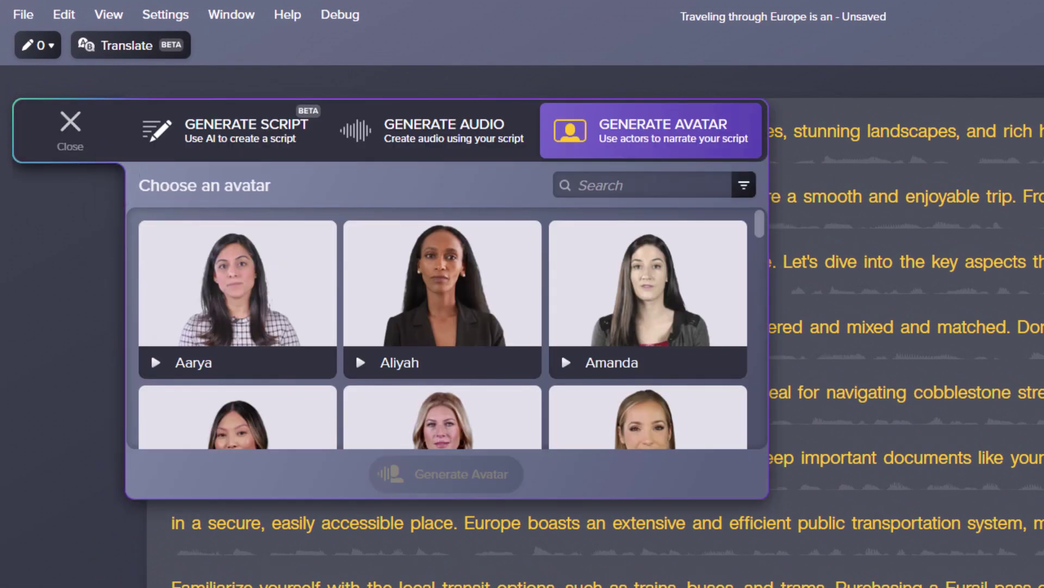
pyautogui.scroll(-2, 446, 327)
pyautogui.scroll(-1, 446, 326)
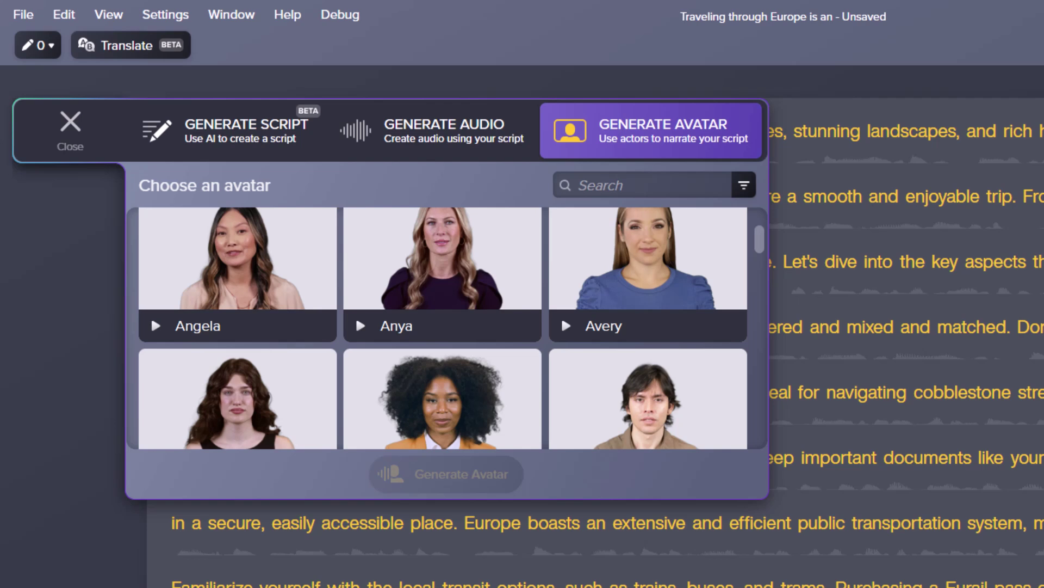
pyautogui.scroll(-2, 447, 327)
pyautogui.scroll(-2, 446, 327)
pyautogui.scroll(-3, 447, 327)
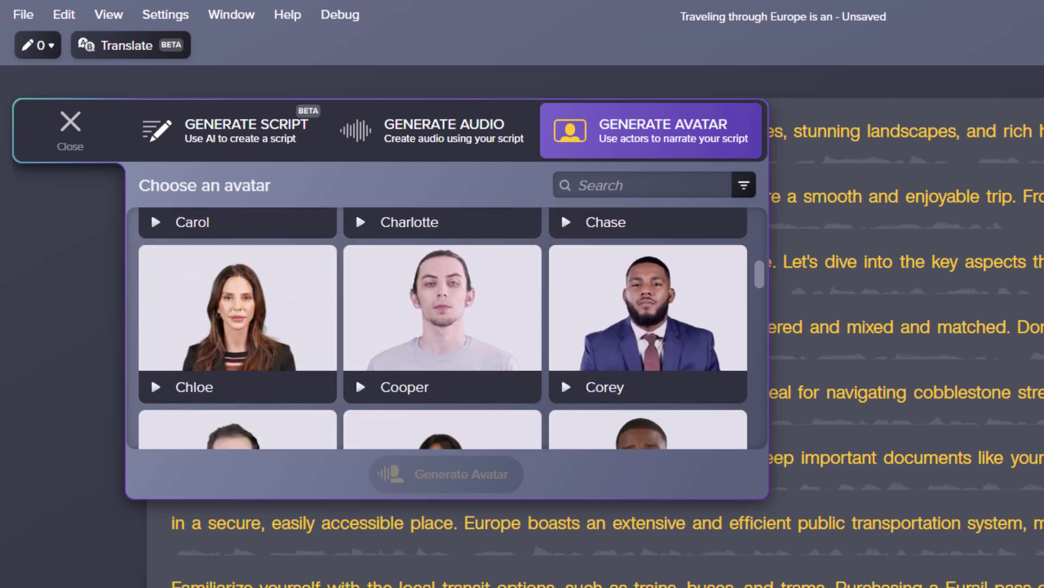
pyautogui.scroll(-1, 446, 327)
pyautogui.scroll(-2, 446, 326)
pyautogui.scroll(-1, 446, 326)
pyautogui.scroll(-1, 447, 326)
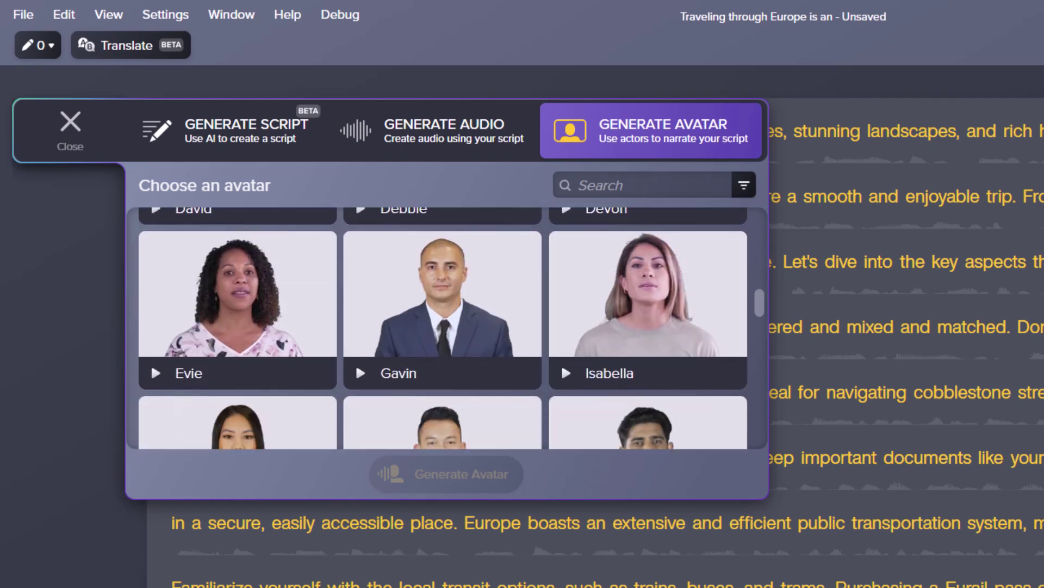
pyautogui.scroll(-1, 446, 327)
pyautogui.scroll(-1, 446, 326)
pyautogui.scroll(-1, 446, 326)
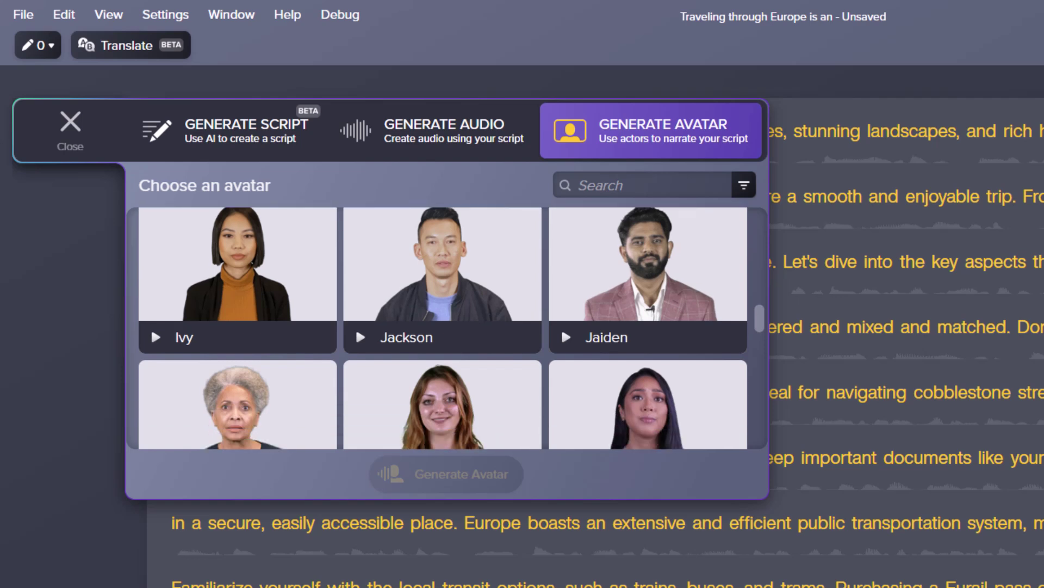